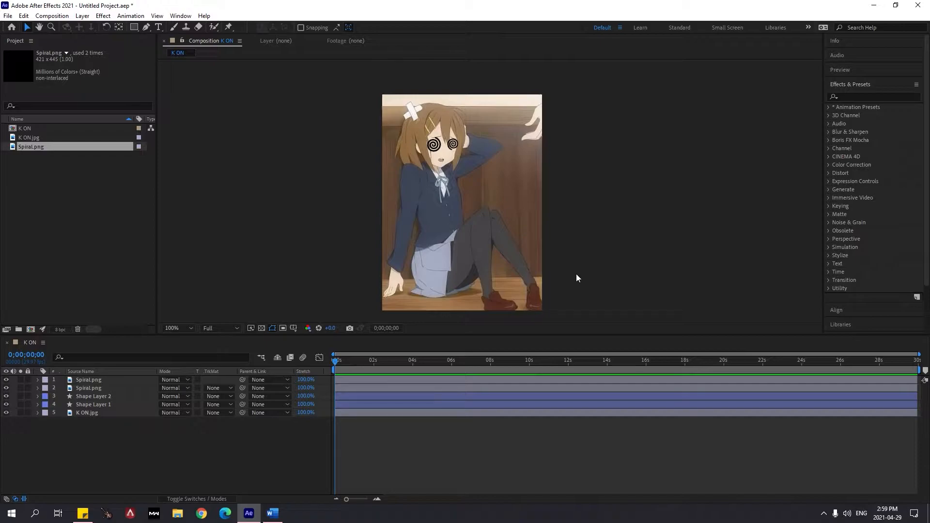
Preview the existing K ON composition with its spinning spiral eyes and return the playhead to the start.
{"action": "left_click", "coordinate": [576, 274]}
{"action": "key", "text": "space"}
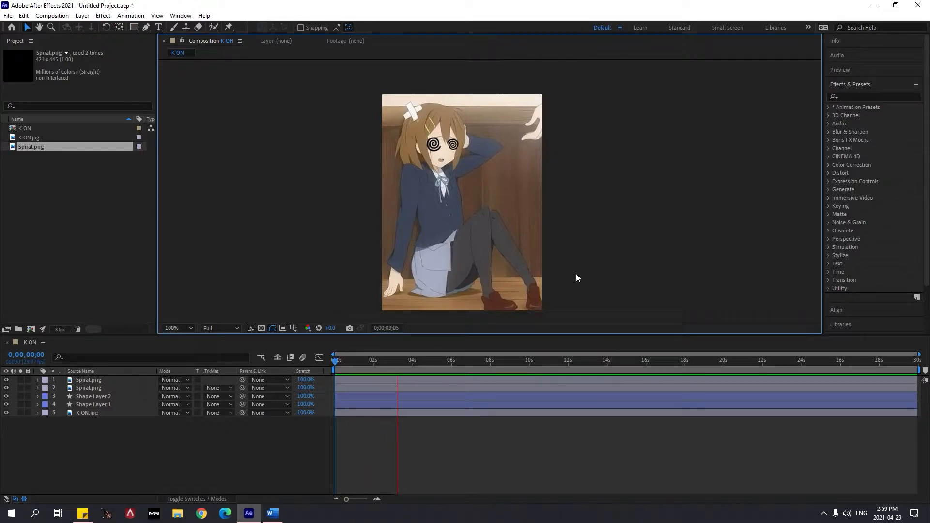
{"action": "key", "text": "space"}
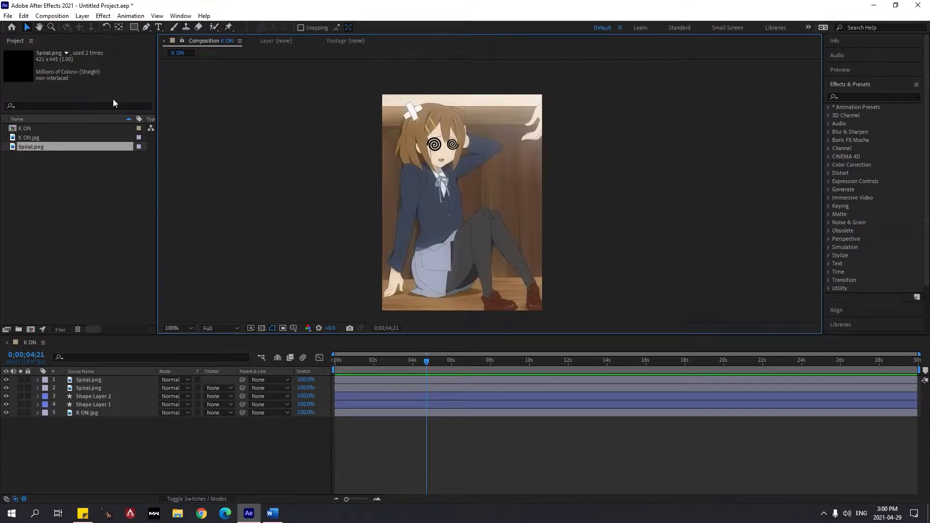
{"action": "left_click_drag", "start_coordinate": [427, 360], "coordinate": [320, 361]}
Create a new project and discard the changes to the current one.
{"action": "left_click", "coordinate": [4, 15]}
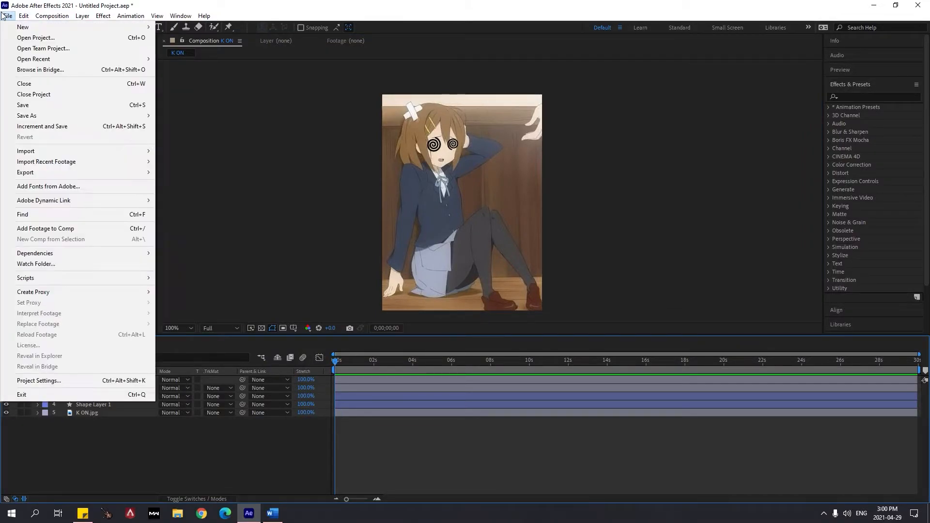
{"action": "mouse_move", "coordinate": [29, 27]}
{"action": "left_click", "coordinate": [189, 28]}
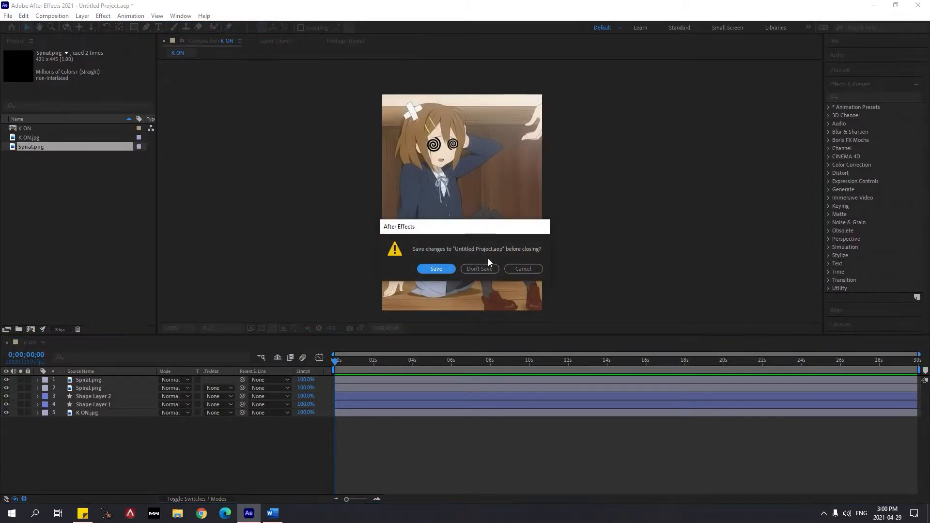
{"action": "left_click", "coordinate": [481, 268]}
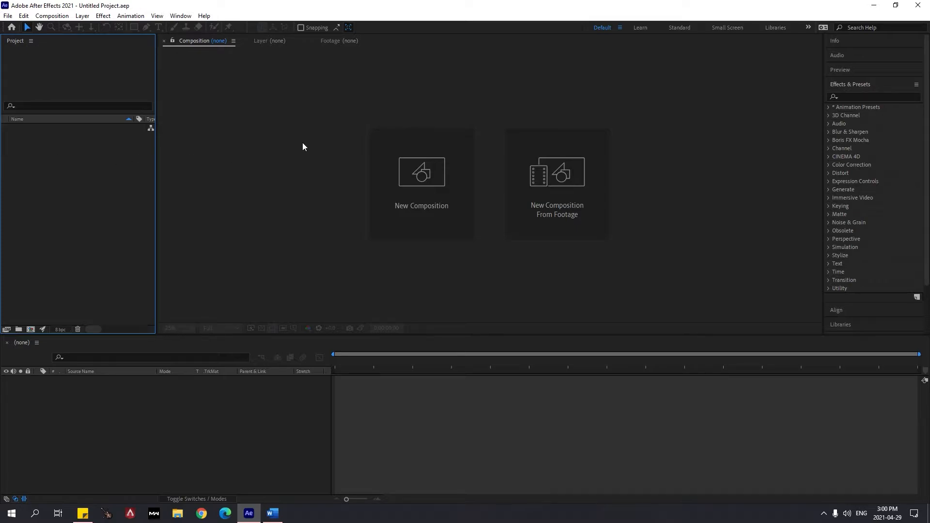
Import K ON.jpg from the Desktop into the project as footage.
{"action": "left_click", "coordinate": [258, 174]}
{"action": "left_click", "coordinate": [32, 122]}
{"action": "double_click", "coordinate": [102, 188]}
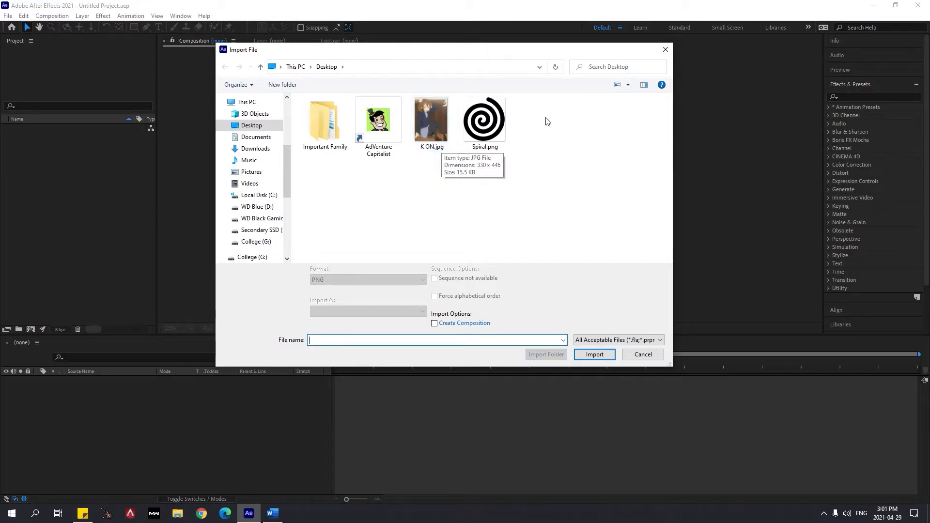
{"action": "left_click", "coordinate": [432, 118]}
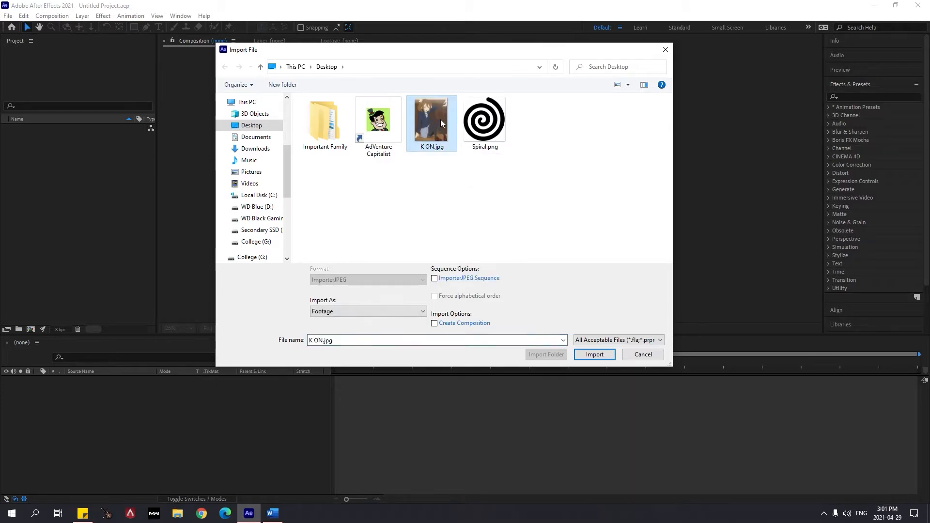
{"action": "double_click", "coordinate": [440, 119]}
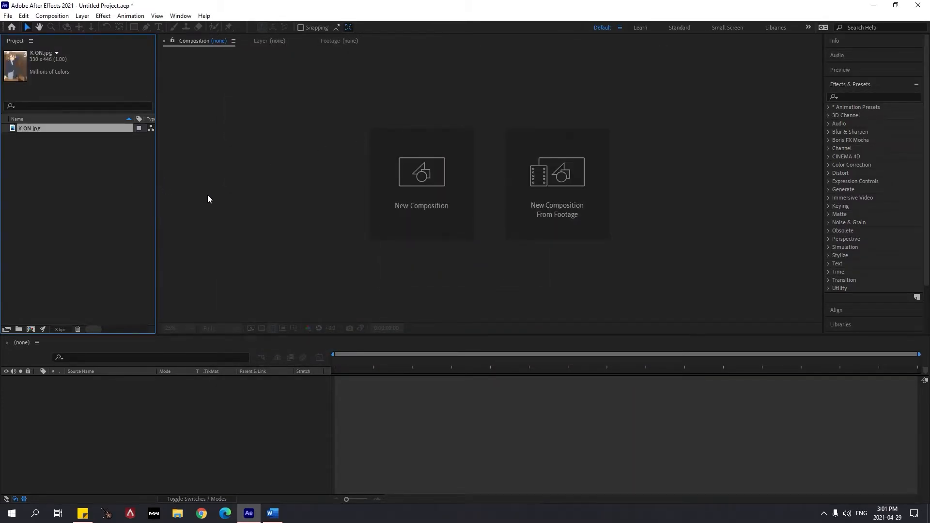
Create a new composition from the K ON.jpg footage by placing it in the empty timeline.
{"action": "left_click", "coordinate": [345, 281]}
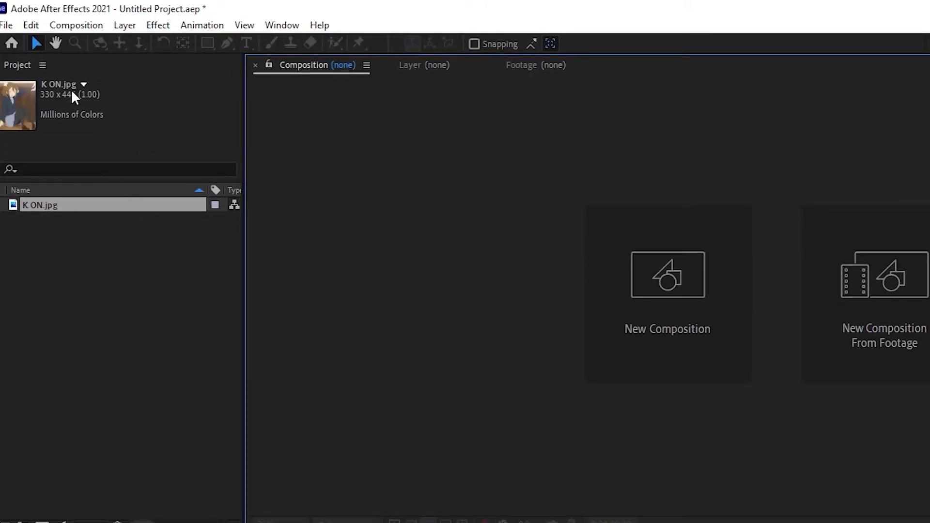
{"action": "left_click", "coordinate": [72, 215]}
{"action": "left_click", "coordinate": [53, 206]}
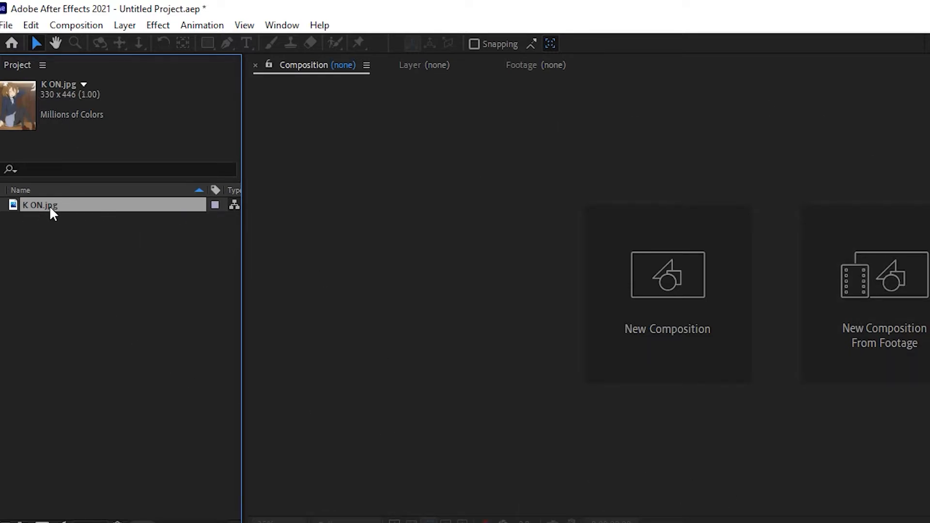
{"action": "left_click_drag", "start_coordinate": [54, 202], "coordinate": [371, 522]}
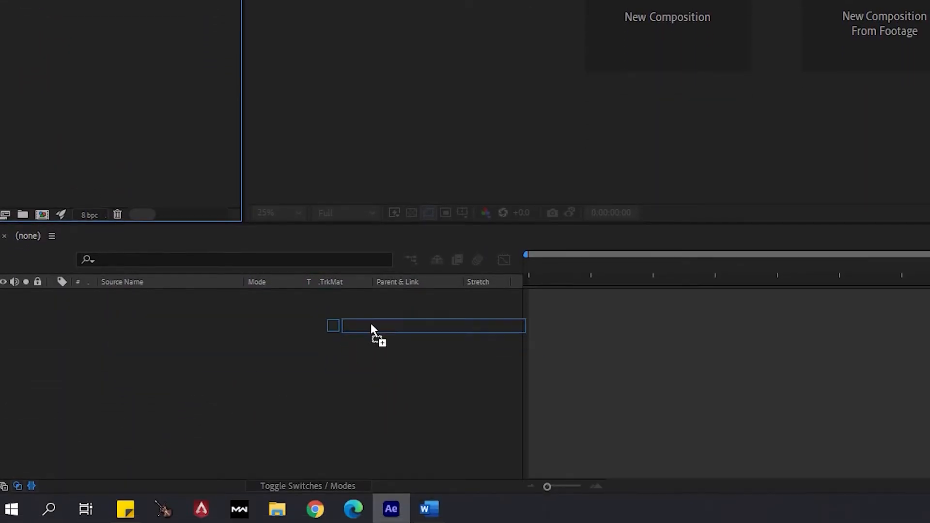
{"action": "left_click_drag", "start_coordinate": [370, 324], "coordinate": [144, 312]}
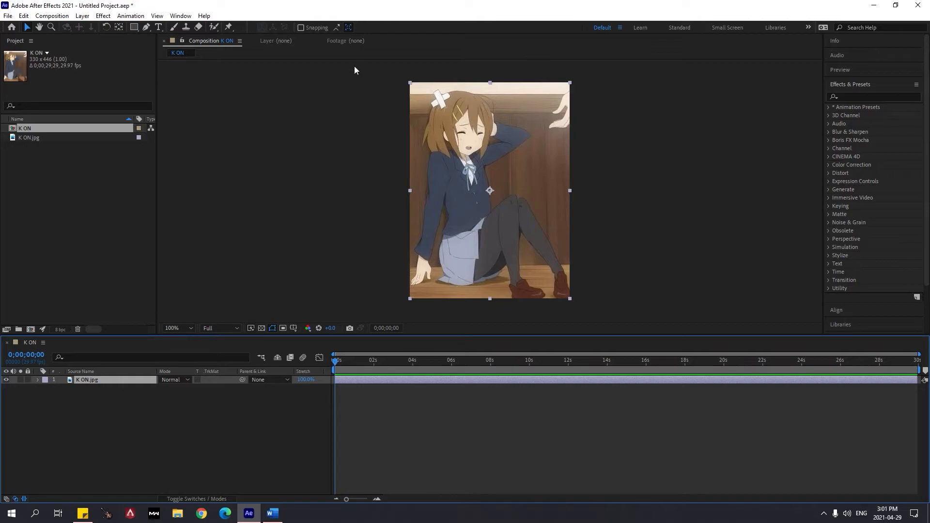
Examine the K ON image in the composition viewer at different magnifications and view positions.
{"action": "scroll", "coordinate": [555, 186], "scroll_direction": "down", "scroll_amount": 1}
{"action": "scroll", "coordinate": [556, 190], "scroll_direction": "down", "scroll_amount": 3}
{"action": "scroll", "coordinate": [505, 175], "scroll_direction": "up", "scroll_amount": 5}
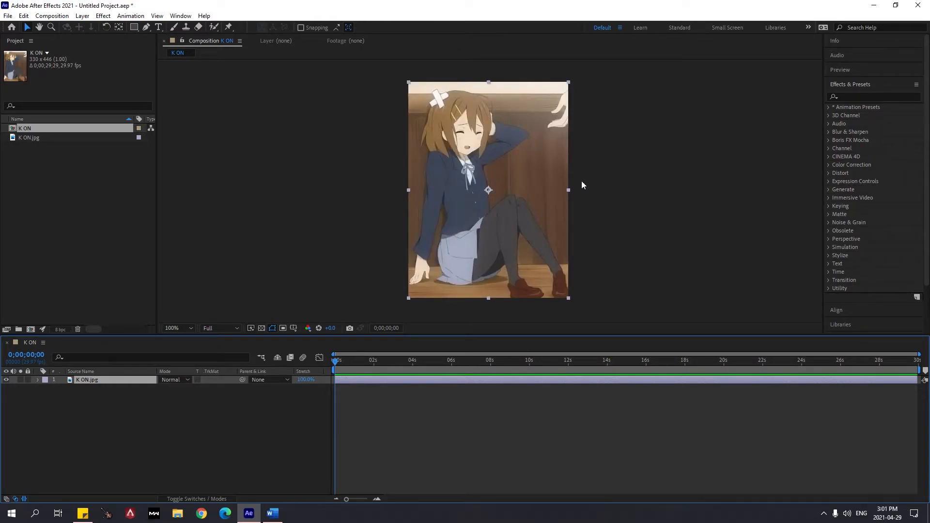
{"action": "scroll", "coordinate": [583, 185], "scroll_direction": "down", "scroll_amount": 1}
{"action": "scroll", "coordinate": [544, 187], "scroll_direction": "up", "scroll_amount": 1}
{"action": "scroll", "coordinate": [510, 234], "scroll_direction": "up", "scroll_amount": 4}
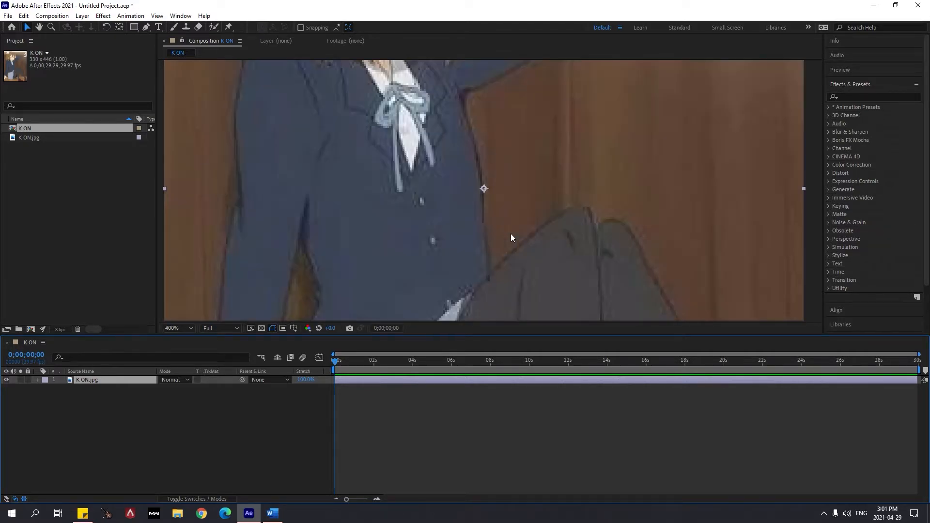
{"action": "scroll", "coordinate": [511, 234], "scroll_direction": "down", "scroll_amount": 4}
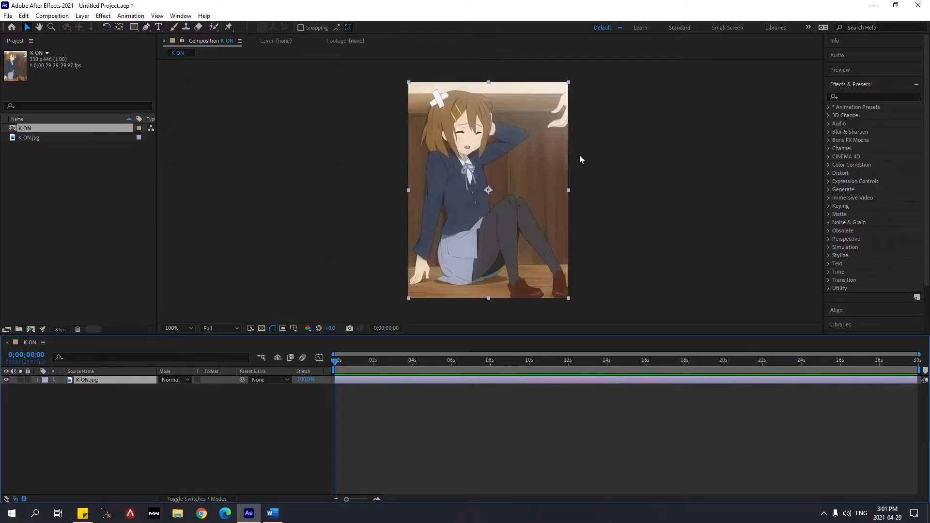
{"action": "key", "text": "h"}
{"action": "left_click_drag", "start_coordinate": [581, 154], "coordinate": [565, 119]}
{"action": "key", "text": "v"}
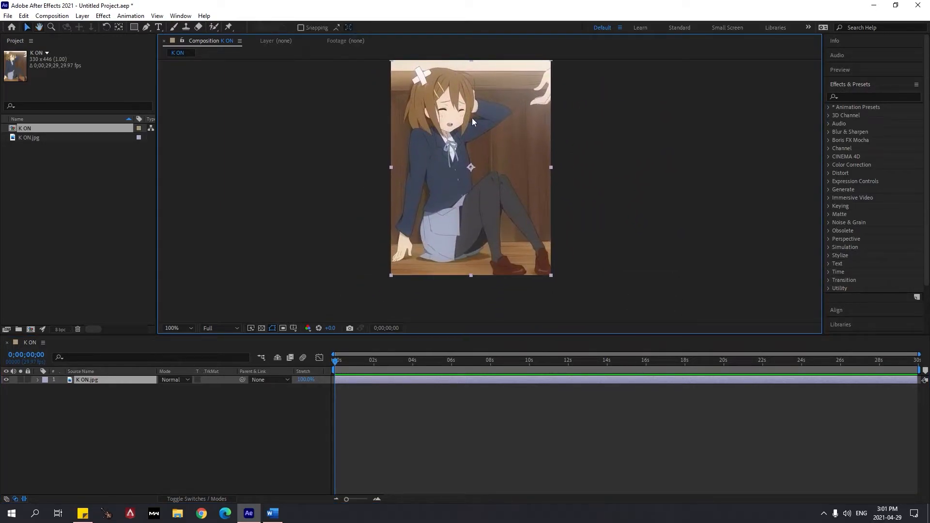
{"action": "left_click_drag", "start_coordinate": [473, 118], "coordinate": [500, 141]}
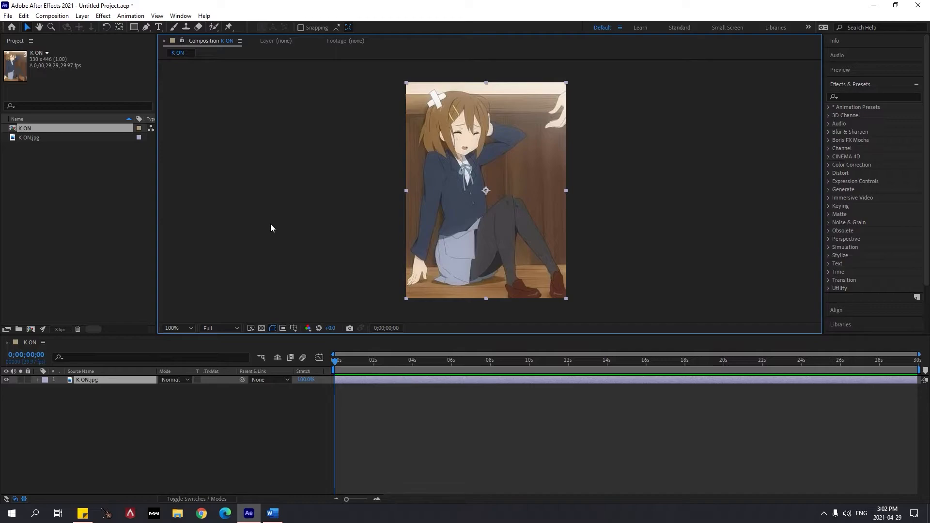
Switch to Microsoft Edge, search Google Images for "spiral png", and close the browser to return to After Effects.
{"action": "left_click", "coordinate": [226, 513]}
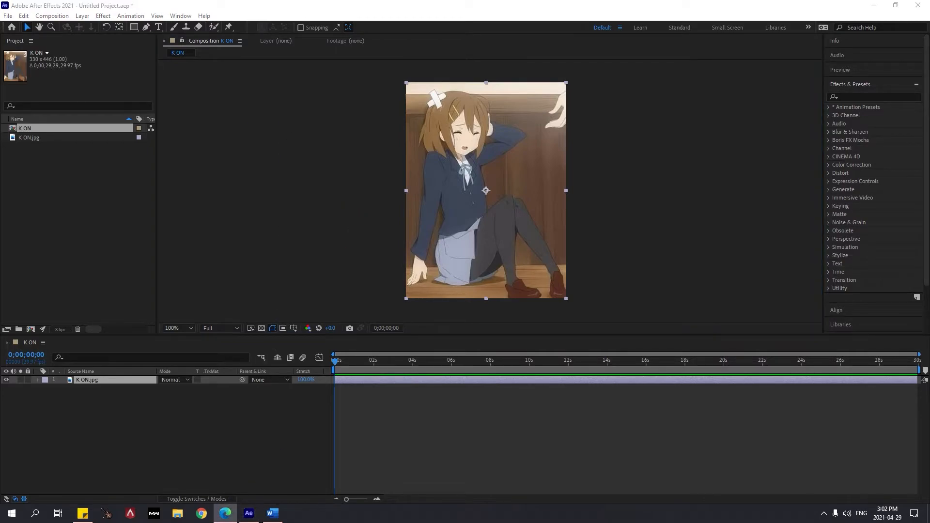
{"action": "type", "text": "spiral png"}
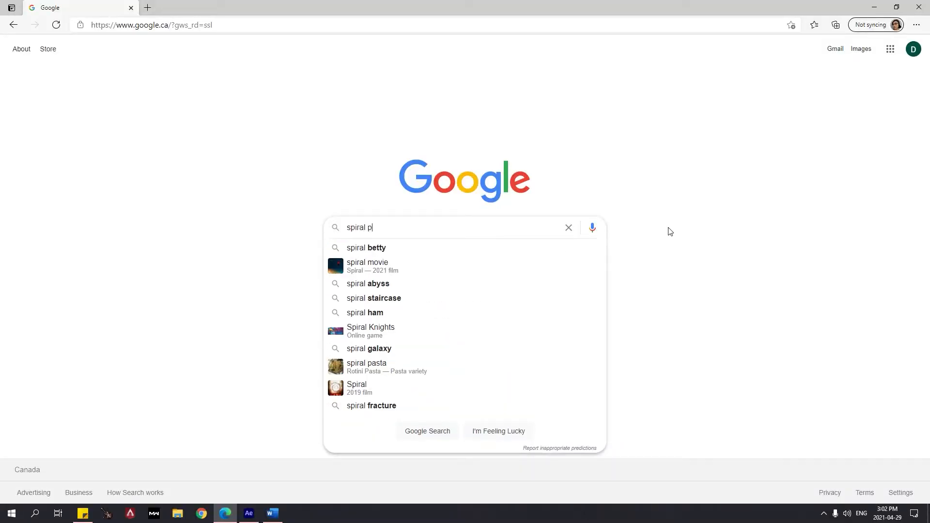
{"action": "key", "text": "Return"}
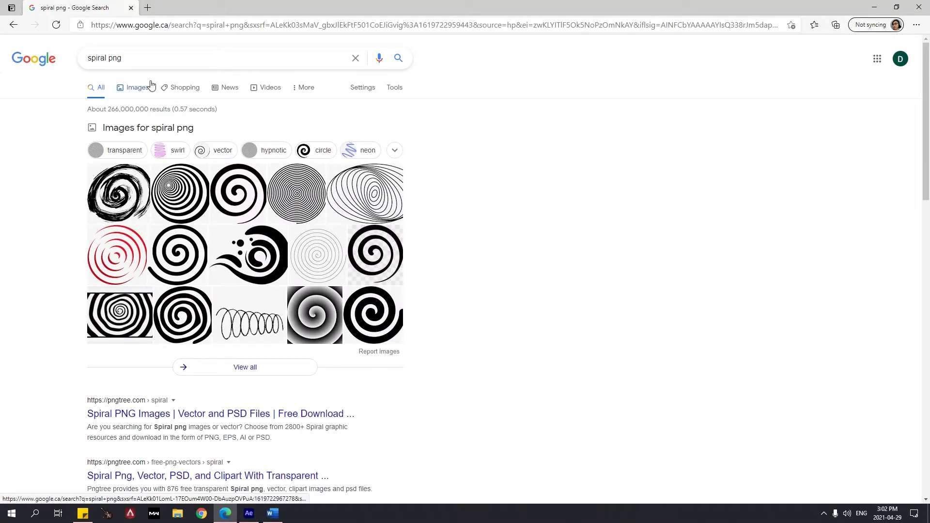
{"action": "left_click", "coordinate": [148, 87]}
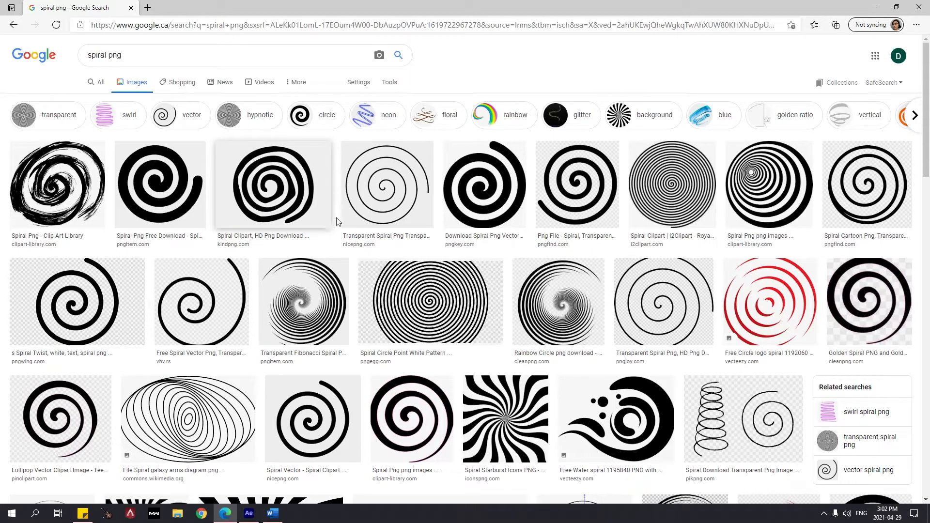
{"action": "left_click", "coordinate": [920, 7]}
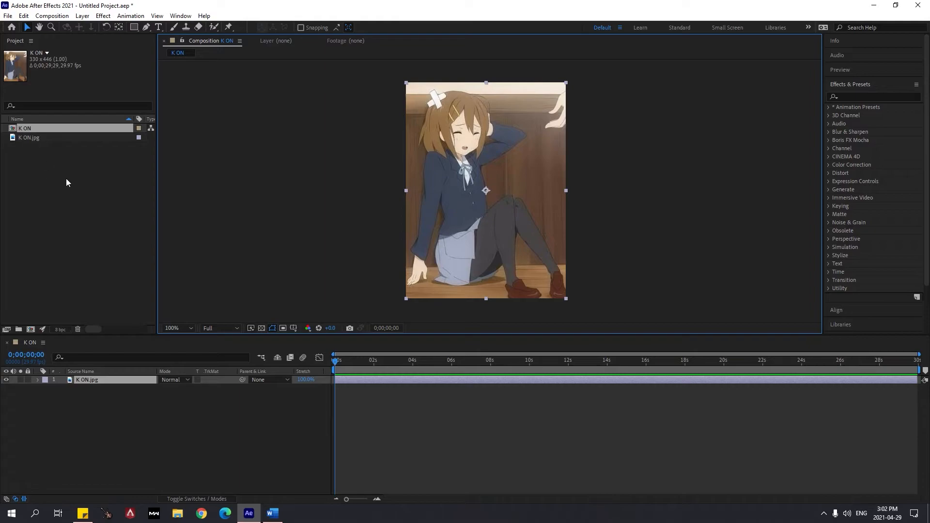
Import Spiral.png from the Desktop into the project.
{"action": "left_click", "coordinate": [243, 152]}
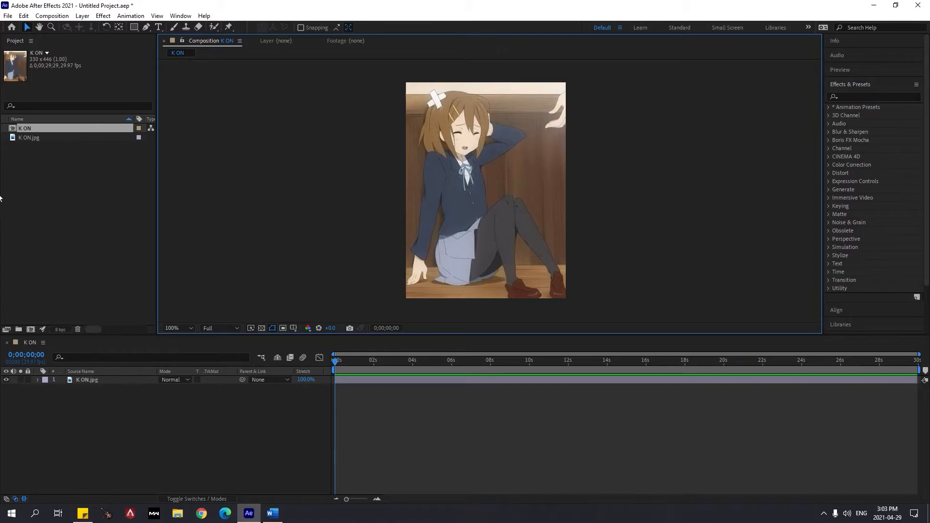
{"action": "double_click", "coordinate": [66, 196]}
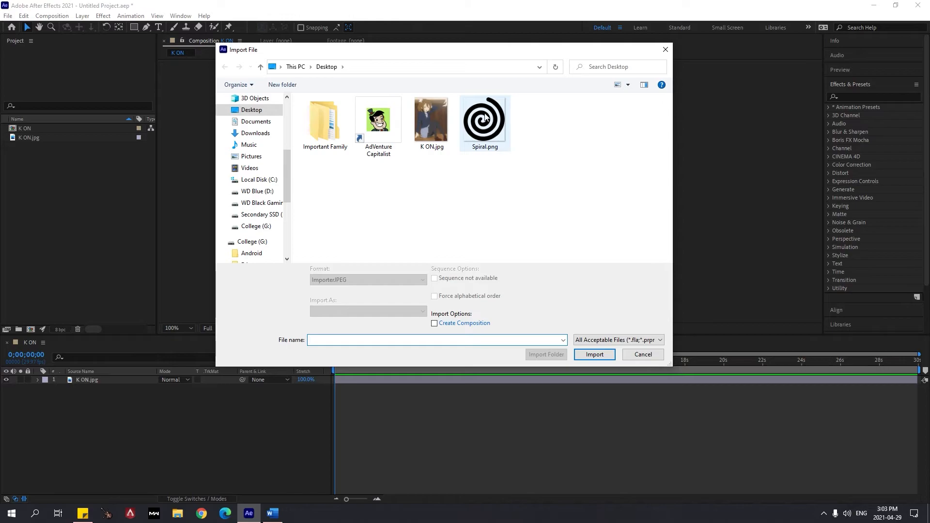
{"action": "double_click", "coordinate": [497, 132]}
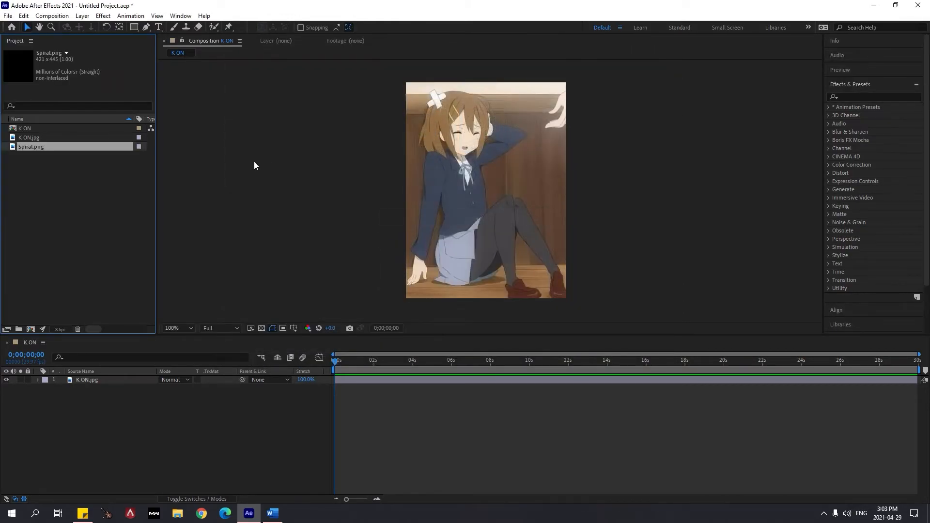
Add Spiral.png to the K ON composition as a layer above K ON.jpg.
{"action": "left_click", "coordinate": [28, 165]}
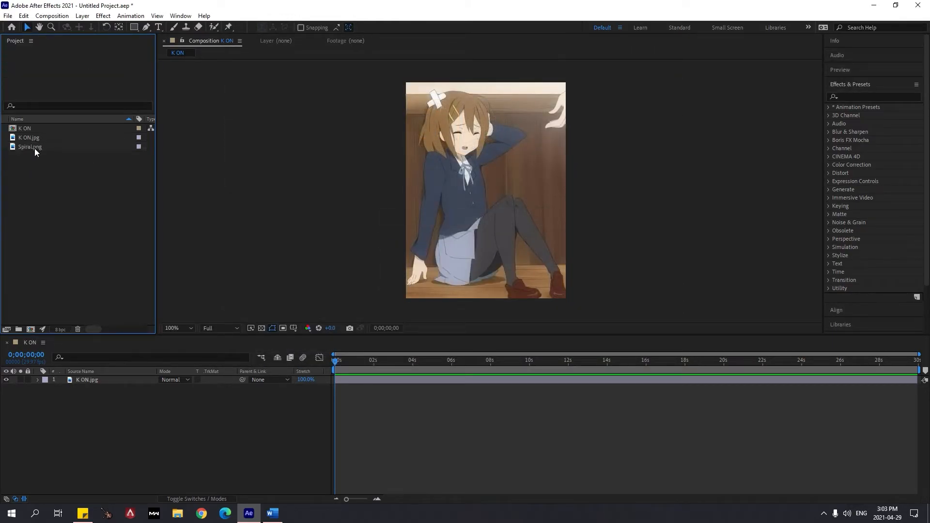
{"action": "left_click", "coordinate": [34, 148]}
{"action": "left_click_drag", "start_coordinate": [56, 147], "coordinate": [132, 386]}
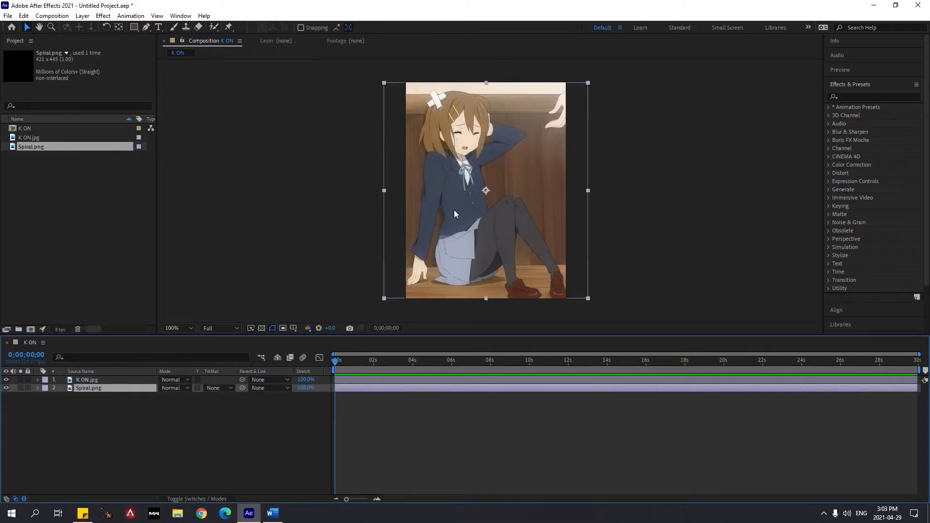
{"action": "left_click_drag", "start_coordinate": [89, 390], "coordinate": [104, 377]}
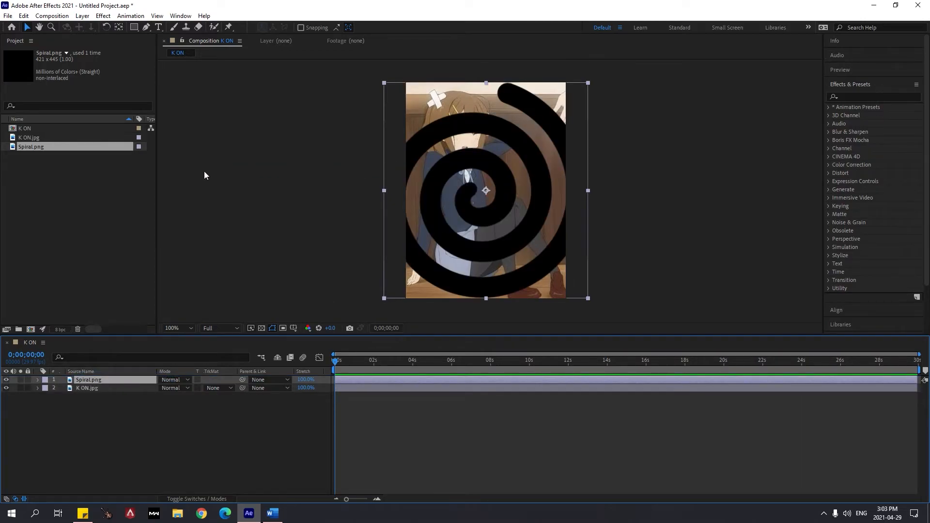
Scale the spiral layer down to eye size and position it over the character's left-hand eye in the picture.
{"action": "scroll", "coordinate": [540, 95], "scroll_direction": "down", "scroll_amount": 1}
{"action": "scroll", "coordinate": [499, 128], "scroll_direction": "up", "scroll_amount": 1}
{"action": "scroll", "coordinate": [499, 128], "scroll_direction": "down", "scroll_amount": 1}
{"action": "left_click_drag", "start_coordinate": [589, 299], "coordinate": [429, 93]}
{"action": "key", "text": "period"}
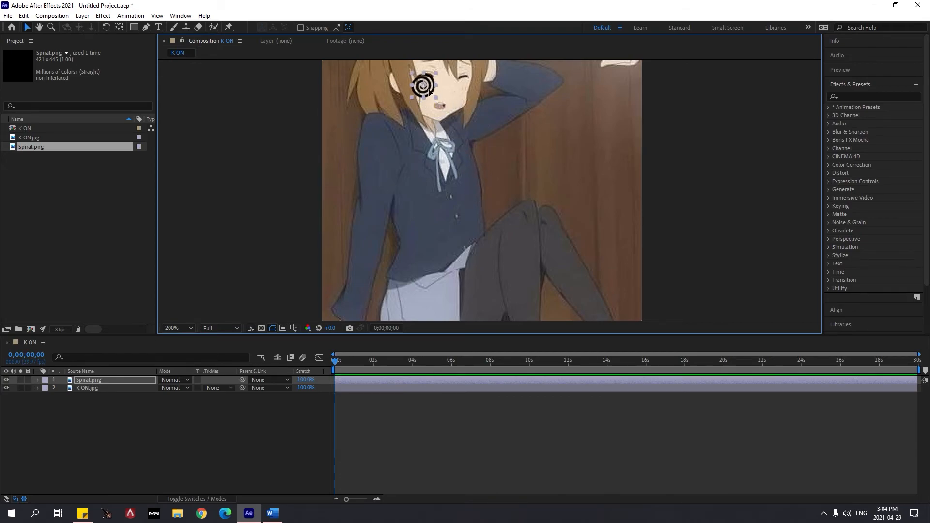
{"action": "scroll", "coordinate": [454, 88], "scroll_direction": "up", "scroll_amount": 2}
{"action": "left_click_drag", "start_coordinate": [440, 189], "coordinate": [461, 202]}
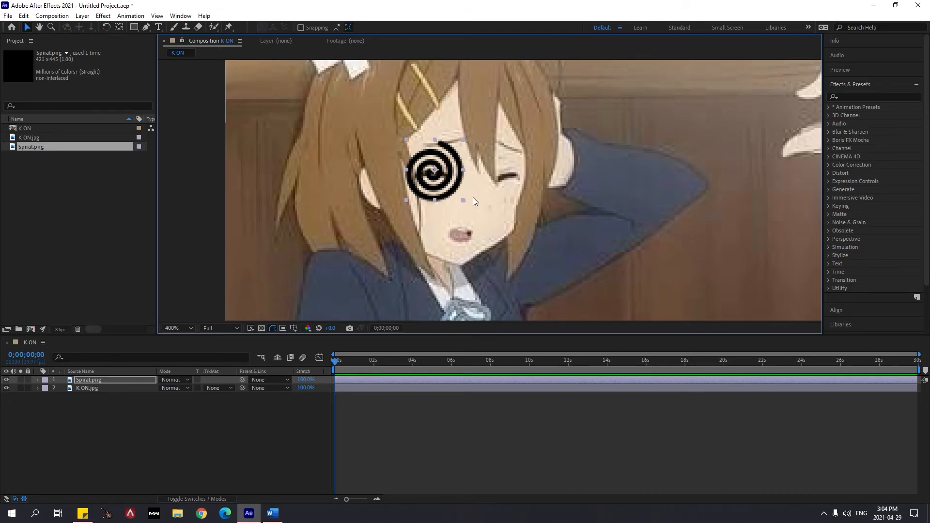
Deselect the spiral and examine how its size and placement fit the face at several magnifications.
{"action": "scroll", "coordinate": [472, 197], "scroll_direction": "down", "scroll_amount": 7}
{"action": "left_click", "coordinate": [596, 200]}
{"action": "scroll", "coordinate": [516, 204], "scroll_direction": "up", "scroll_amount": 2}
{"action": "scroll", "coordinate": [473, 192], "scroll_direction": "up", "scroll_amount": 2}
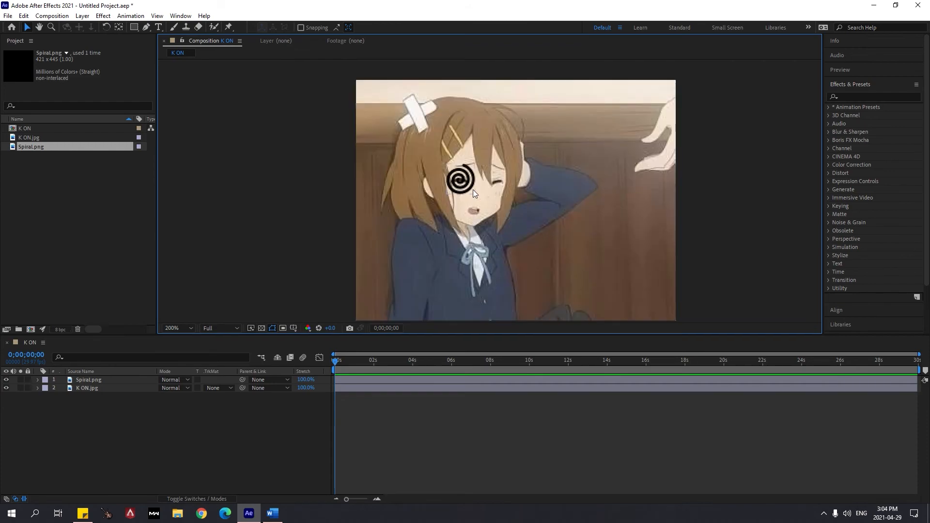
{"action": "scroll", "coordinate": [464, 193], "scroll_direction": "up", "scroll_amount": 1}
{"action": "scroll", "coordinate": [457, 194], "scroll_direction": "down", "scroll_amount": 1}
{"action": "scroll", "coordinate": [460, 193], "scroll_direction": "up", "scroll_amount": 2}
{"action": "scroll", "coordinate": [453, 153], "scroll_direction": "down", "scroll_amount": 5}
{"action": "scroll", "coordinate": [487, 181], "scroll_direction": "up", "scroll_amount": 3}
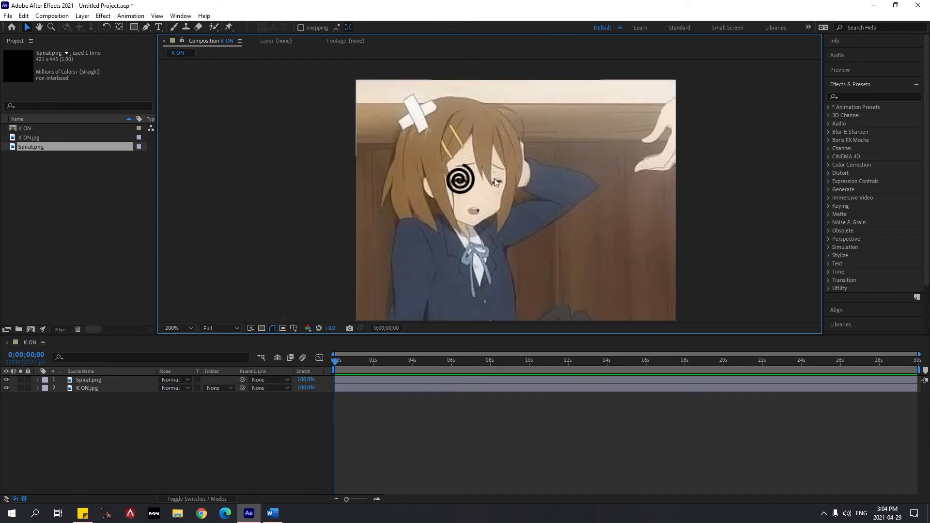
{"action": "scroll", "coordinate": [493, 226], "scroll_direction": "down", "scroll_amount": 2}
{"action": "scroll", "coordinate": [475, 208], "scroll_direction": "up", "scroll_amount": 2}
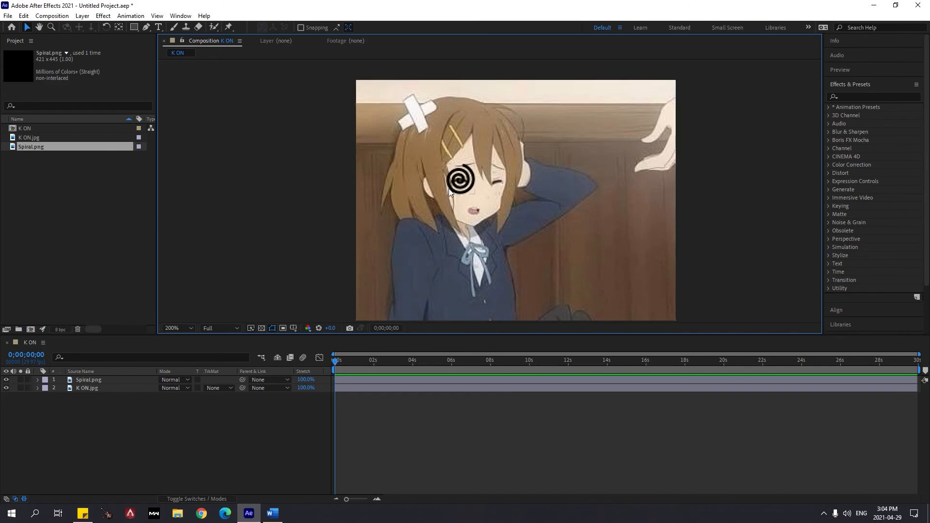
{"action": "scroll", "coordinate": [454, 190], "scroll_direction": "up", "scroll_amount": 2}
{"action": "scroll", "coordinate": [455, 190], "scroll_direction": "down", "scroll_amount": 2}
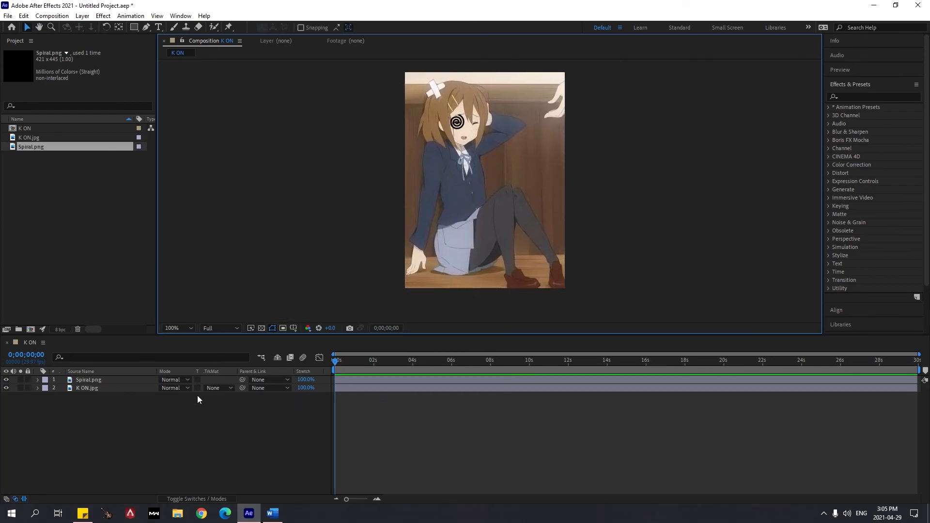
Select the Spiral.png layer in the K ON composition.
{"action": "left_click", "coordinate": [123, 379]}
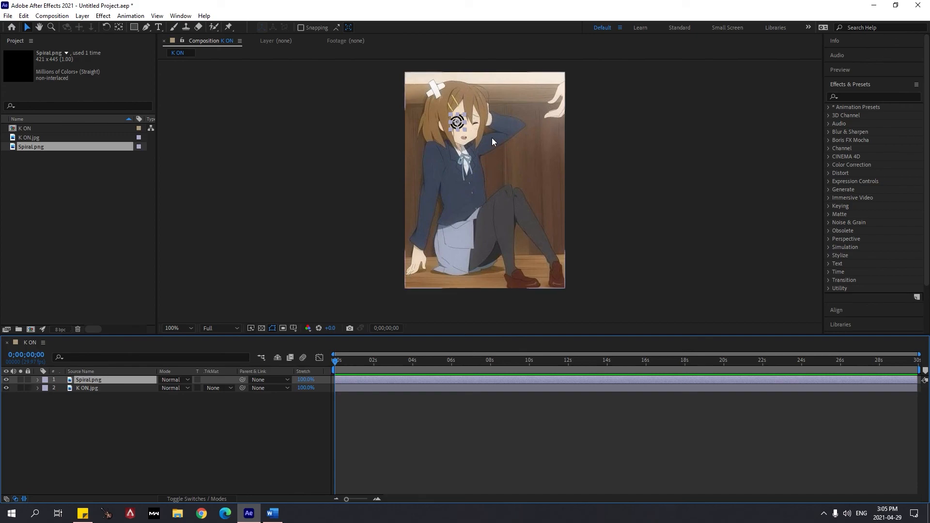